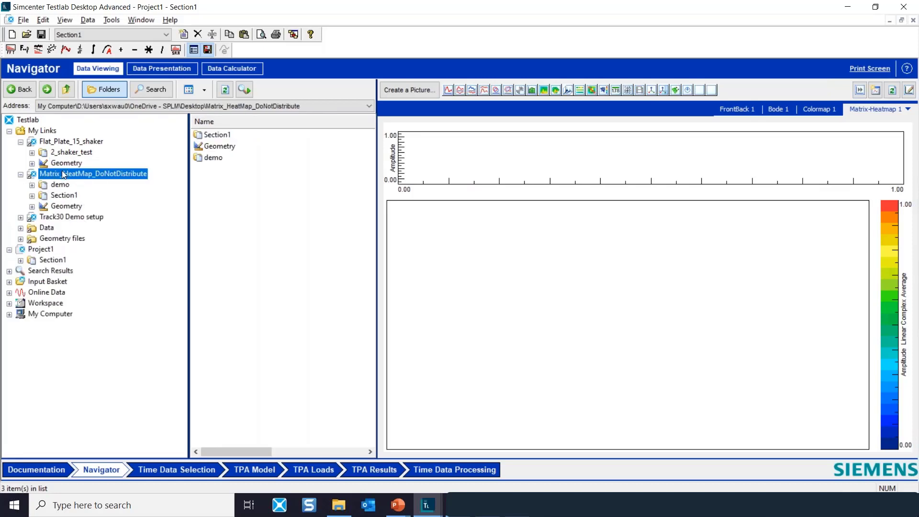
Step: Open the 05_TPA_Contributions folder in Section1 of the Matrix_HeatMap_DoNotDistribute project
{"action": "double_click", "coordinate": [59, 195]}
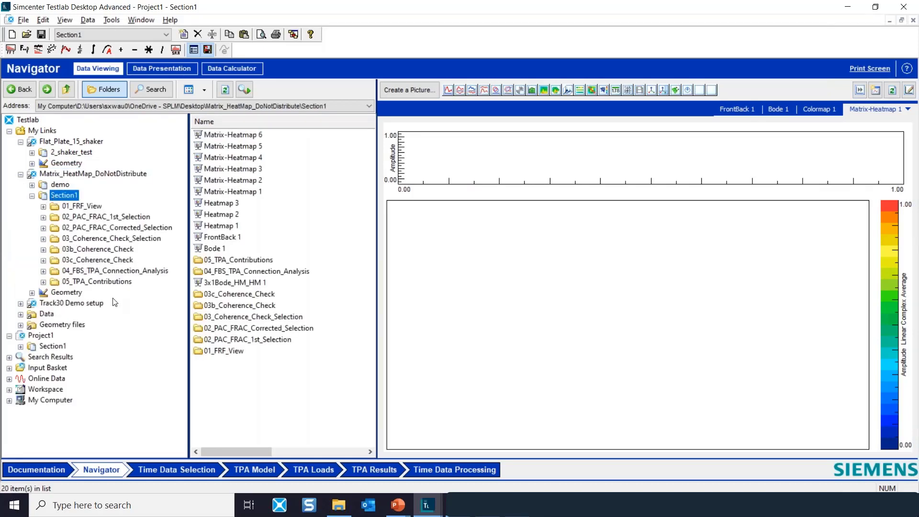
{"action": "left_click", "coordinate": [105, 281]}
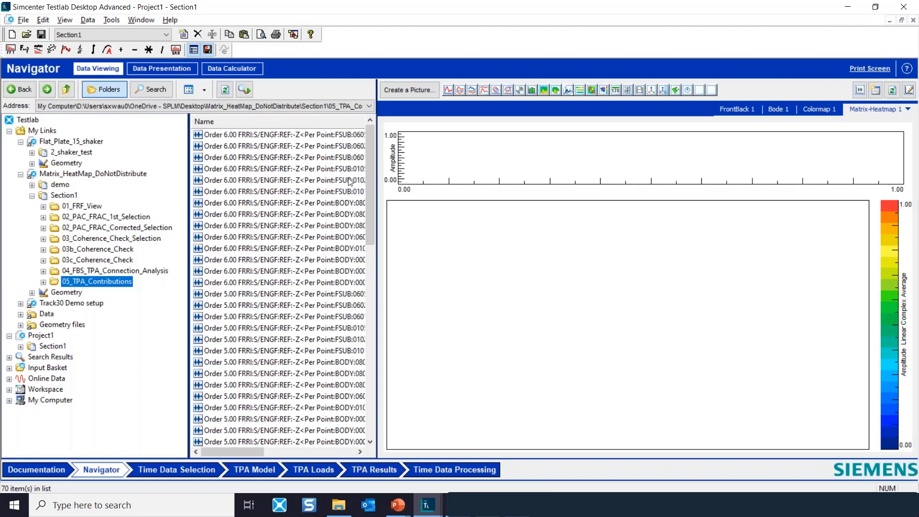
{"action": "left_click_drag", "start_coordinate": [369, 193], "coordinate": [390, 175]}
Step: Select all order curves in the 05_TPA_Contributions folder, from order 6 to order 2, and plot them in the matrix heatmap
{"action": "left_click", "coordinate": [244, 135]}
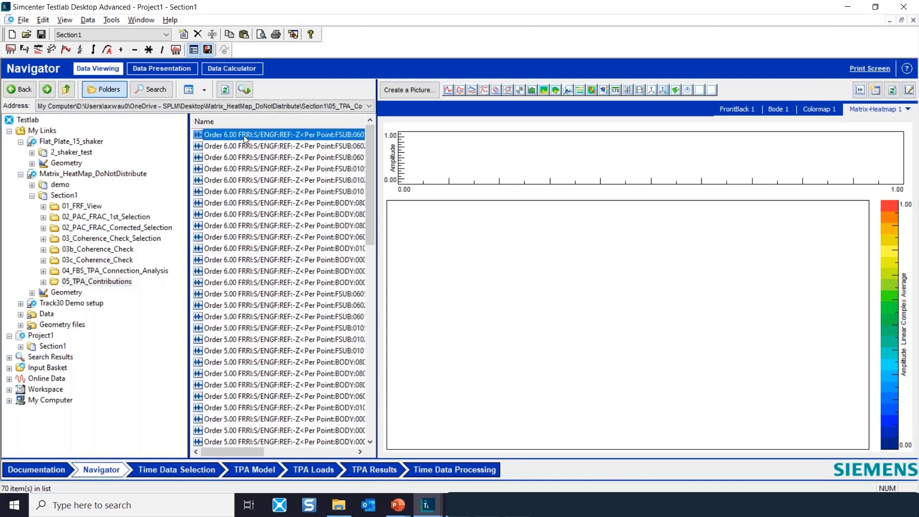
{"action": "key", "text": "shift+Down"}
{"action": "key", "text": "shift+Down"}
{"action": "key", "text": "shift+Down"}
{"action": "key", "text": "shift+Down"}
{"action": "key", "text": "shift+Down"}
{"action": "key", "text": "shift+Down"}
{"action": "key", "text": "shift+Down"}
{"action": "key", "text": "shift+Down"}
{"action": "key", "text": "shift+Down"}
{"action": "key", "text": "shift+Down"}
{"action": "key", "text": "shift+Down"}
{"action": "key", "text": "shift+Down"}
{"action": "key", "text": "shift+Down"}
{"action": "key", "text": "shift+Down"}
{"action": "key", "text": "shift+Down"}
{"action": "key", "text": "shift+Down"}
{"action": "key", "text": "shift+Down"}
{"action": "key", "text": "shift+Down"}
{"action": "key", "text": "shift+Down"}
{"action": "key", "text": "shift+Down"}
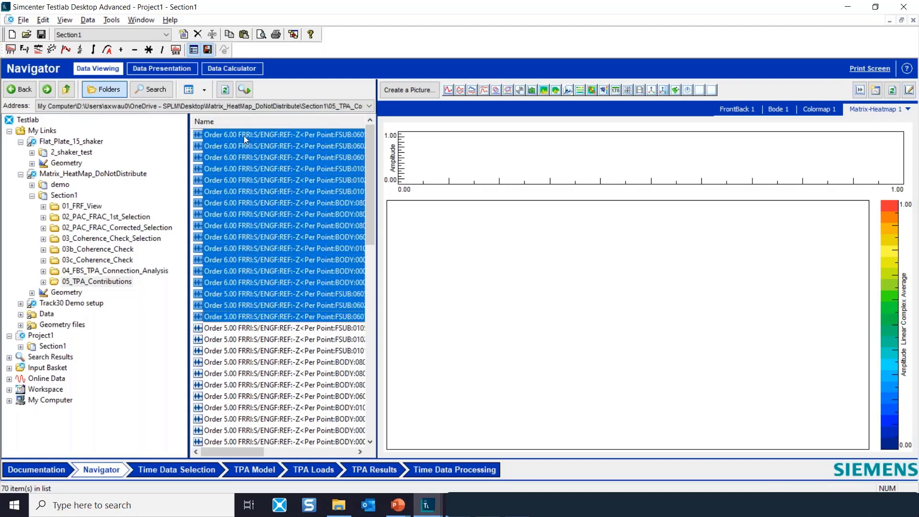
{"action": "key", "text": "shift+Down"}
{"action": "key", "text": "shift+Down"}
{"action": "key", "text": "shift+Down"}
{"action": "key", "text": "shift+Down"}
{"action": "key", "text": "shift+Down"}
{"action": "key", "text": "shift+Down"}
{"action": "key", "text": "shift+Down"}
{"action": "key", "text": "shift+Down"}
{"action": "key", "text": "shift+Down"}
{"action": "key", "text": "shift+Down"}
{"action": "key", "text": "shift+Down"}
{"action": "key", "text": "shift+Down"}
{"action": "key", "text": "shift+Down"}
{"action": "key", "text": "shift+Down"}
{"action": "key", "text": "shift+Down"}
{"action": "key", "text": "shift+Down"}
{"action": "key", "text": "shift+Down"}
{"action": "key", "text": "shift+Down"}
{"action": "key", "text": "shift+Down"}
{"action": "key", "text": "shift+Down"}
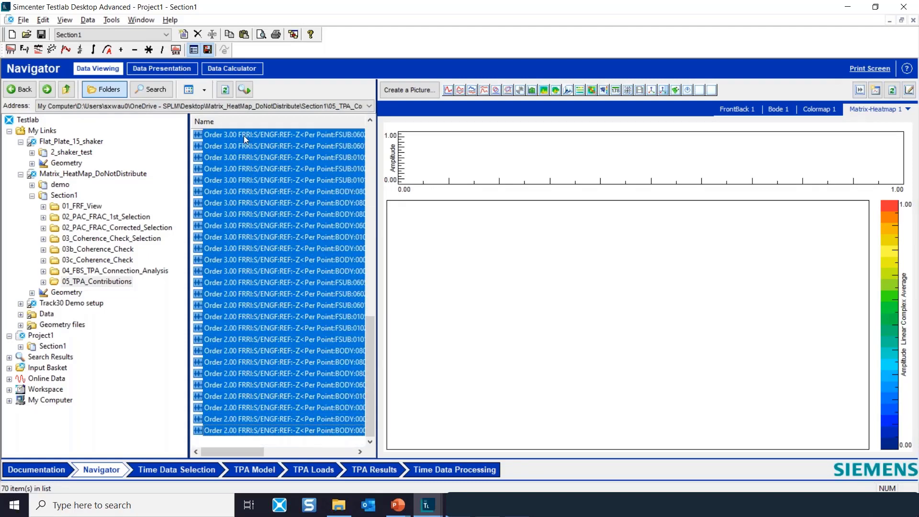
{"action": "left_click_drag", "start_coordinate": [195, 137], "coordinate": [429, 270]}
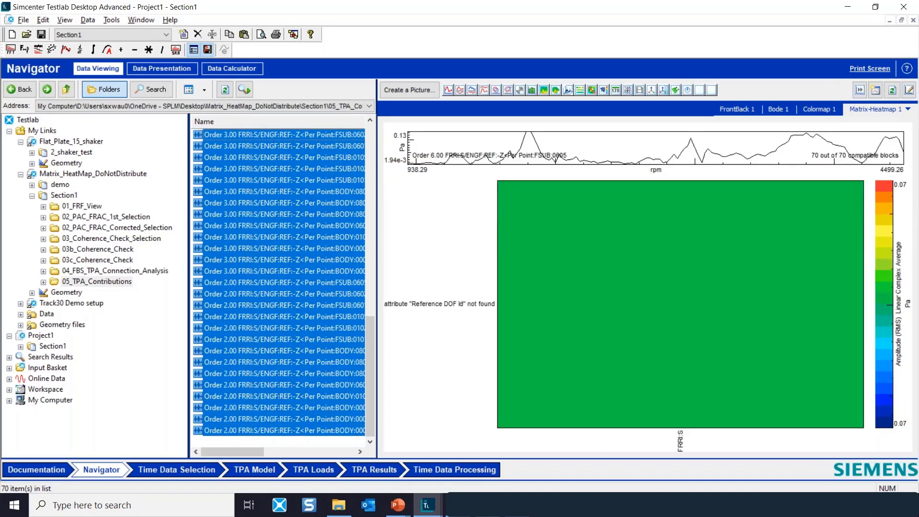
Step: Set the heatmap's row attribute to Section Value and its column attribute to TPA Path
{"action": "right_click", "coordinate": [458, 304]}
{"action": "mouse_move", "coordinate": [494, 324]}
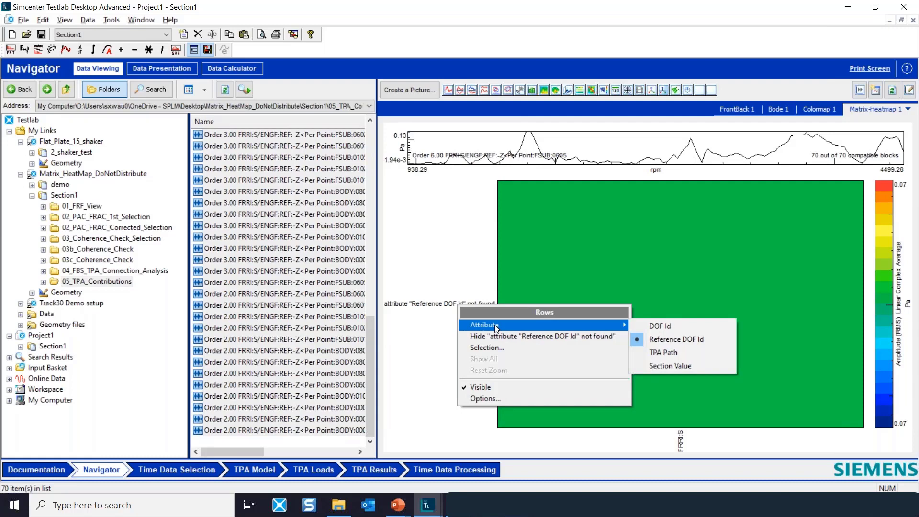
{"action": "left_click", "coordinate": [702, 365]}
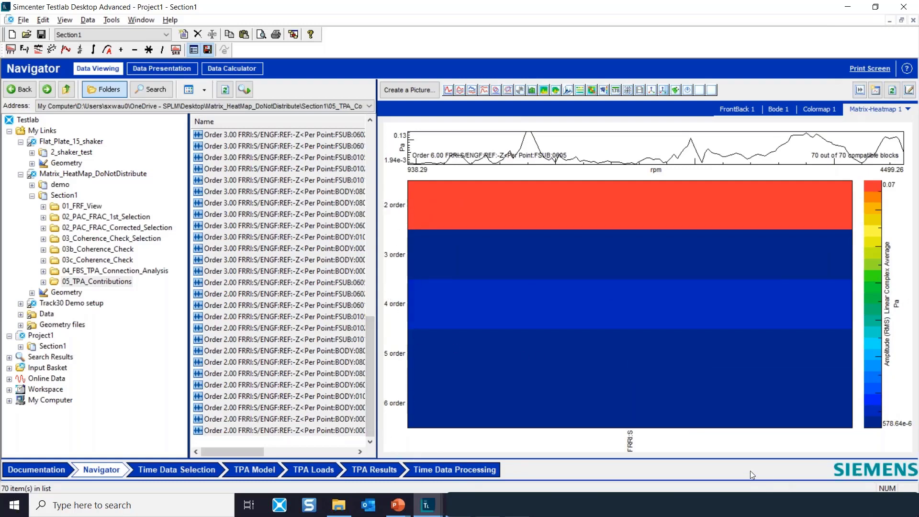
{"action": "right_click", "coordinate": [629, 443]}
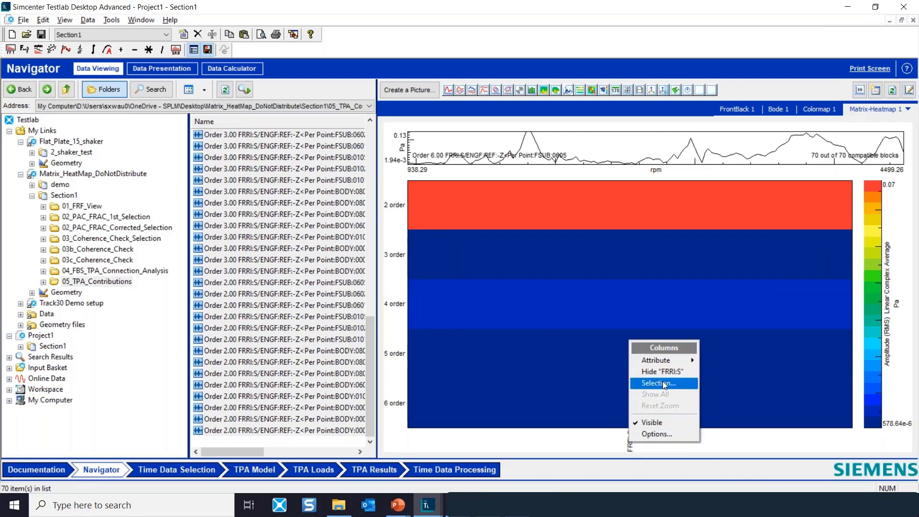
{"action": "mouse_move", "coordinate": [667, 362]}
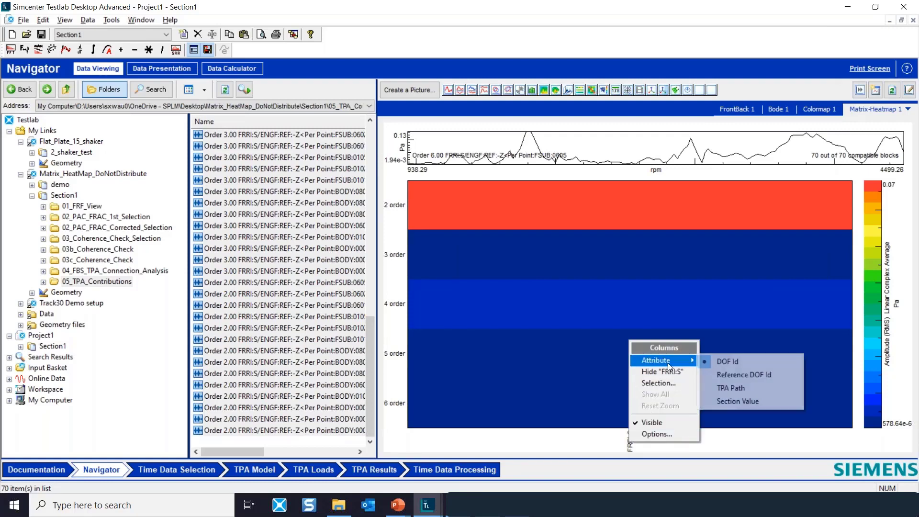
{"action": "left_click", "coordinate": [750, 391]}
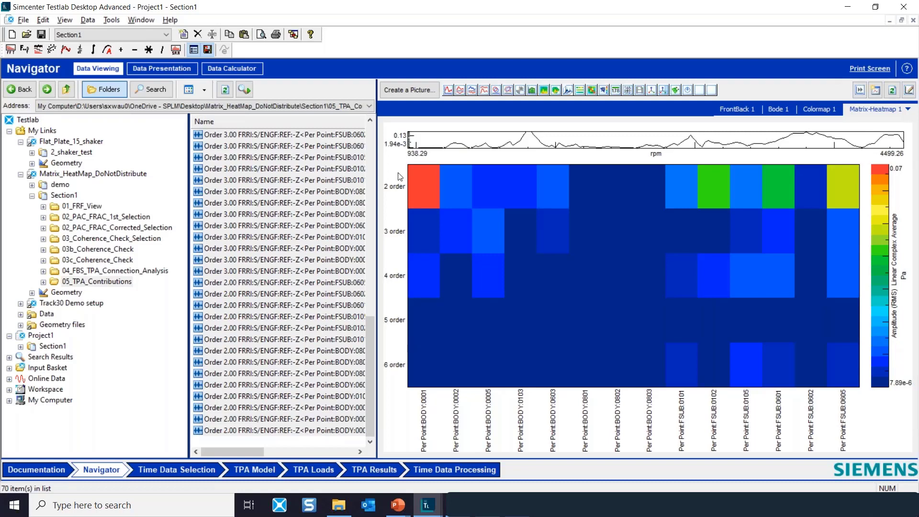
Step: Create a FrontBack display in a detached picture window and plot all the TPA contribution order curves in it
{"action": "mouse_move", "coordinate": [424, 197]}
{"action": "left_click", "coordinate": [875, 90]}
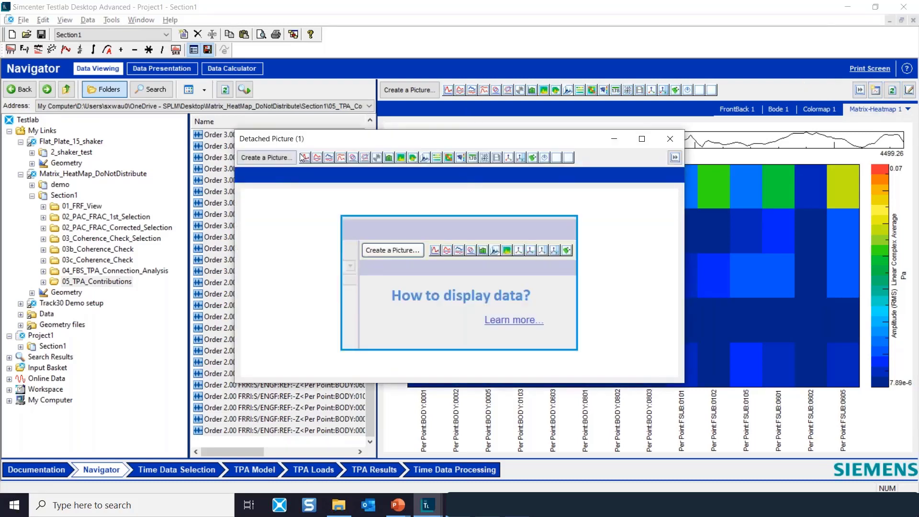
{"action": "left_click", "coordinate": [305, 158]}
{"action": "left_click_drag", "start_coordinate": [367, 139], "coordinate": [631, 139]}
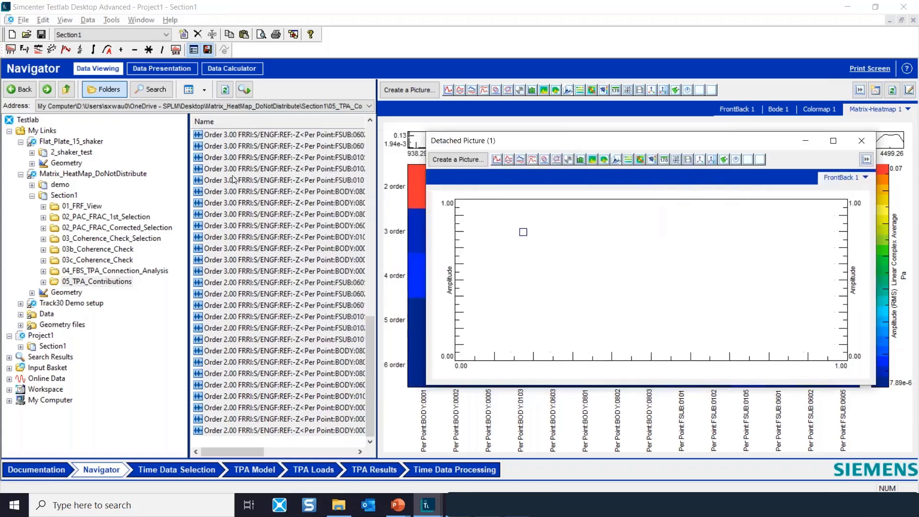
{"action": "left_click", "coordinate": [232, 136]}
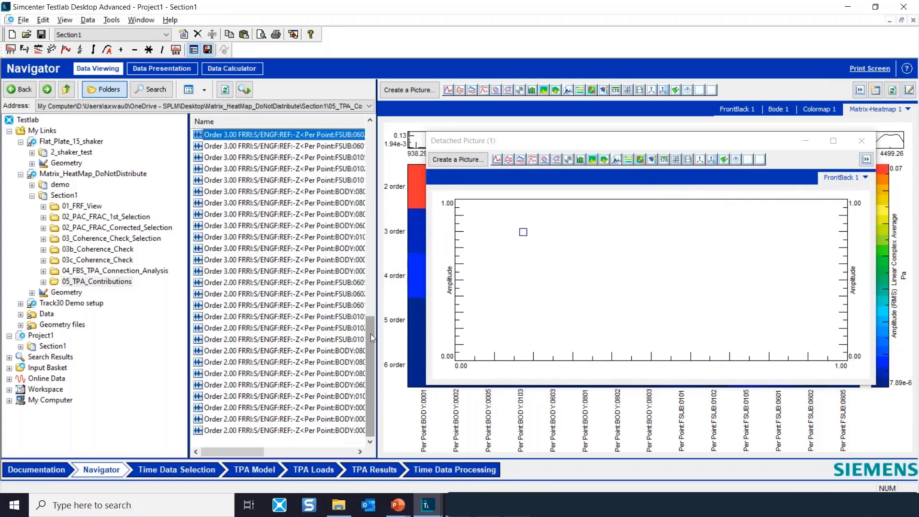
{"action": "scroll", "coordinate": [366, 346], "scroll_direction": "up", "scroll_amount": 14}
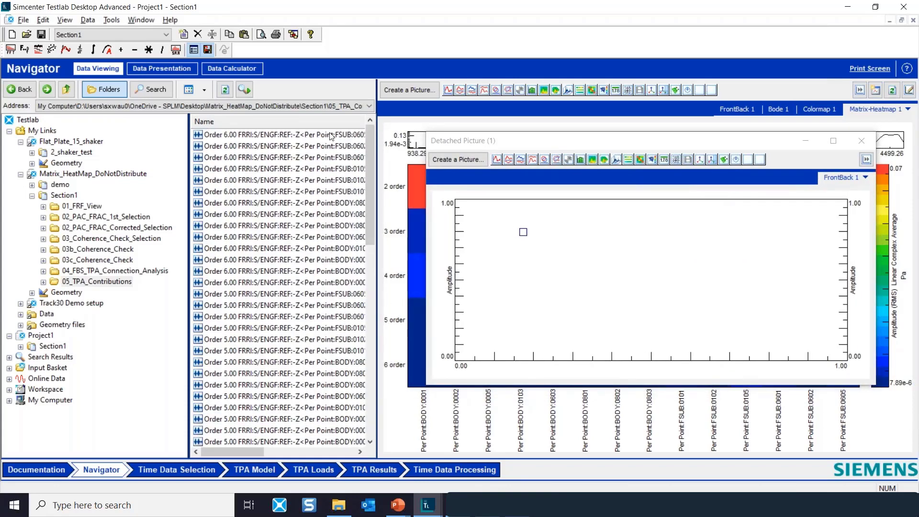
{"action": "left_click_drag", "start_coordinate": [367, 147], "coordinate": [334, 421]}
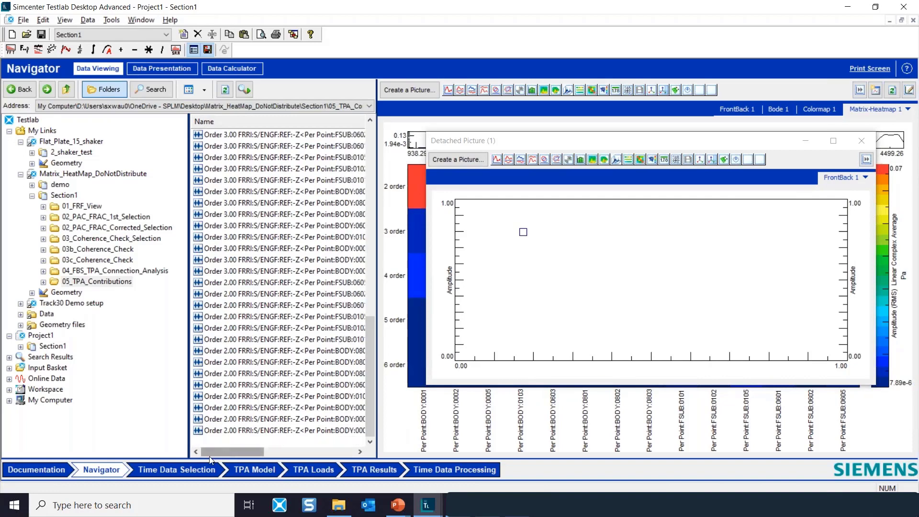
{"action": "left_click", "coordinate": [234, 425], "text": "shift"}
{"action": "left_click_drag", "start_coordinate": [234, 425], "coordinate": [510, 299]}
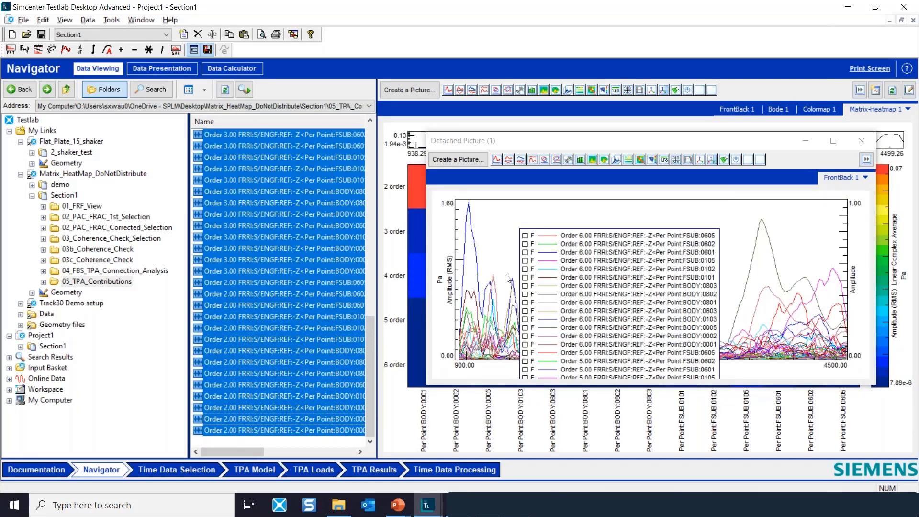
Step: Set the front Y axis format of the detached FrontBack plot to dB/Level and reposition its curve legend
{"action": "right_click", "coordinate": [448, 282]}
{"action": "mouse_move", "coordinate": [479, 299]}
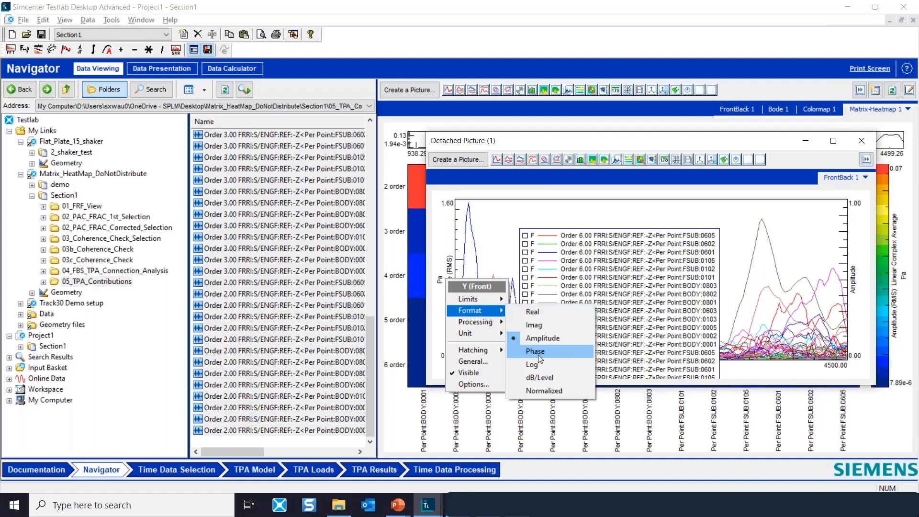
{"action": "left_click", "coordinate": [546, 376]}
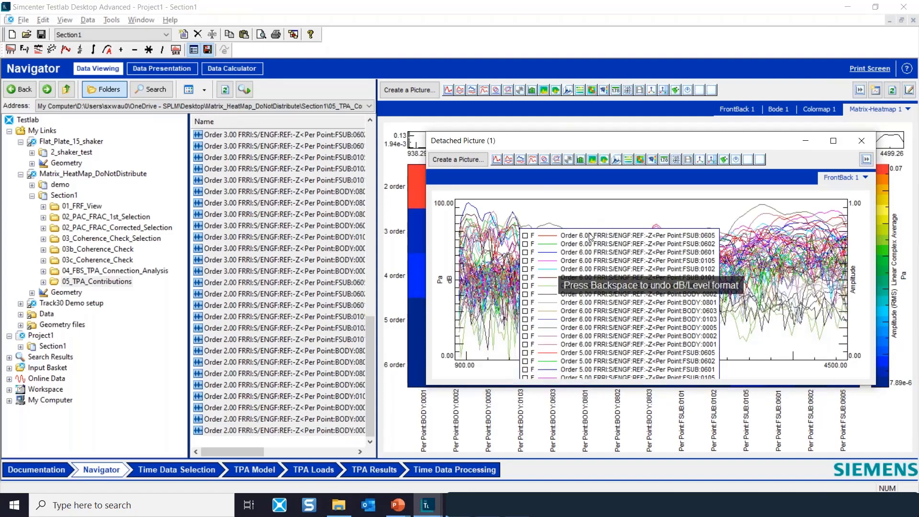
{"action": "left_click_drag", "start_coordinate": [615, 242], "coordinate": [688, 365]}
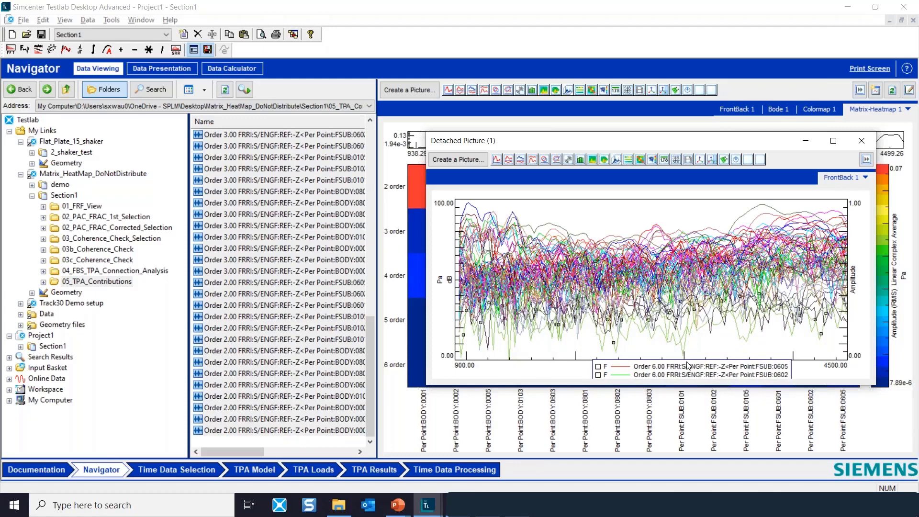
{"action": "left_click_drag", "start_coordinate": [687, 365], "coordinate": [665, 249]}
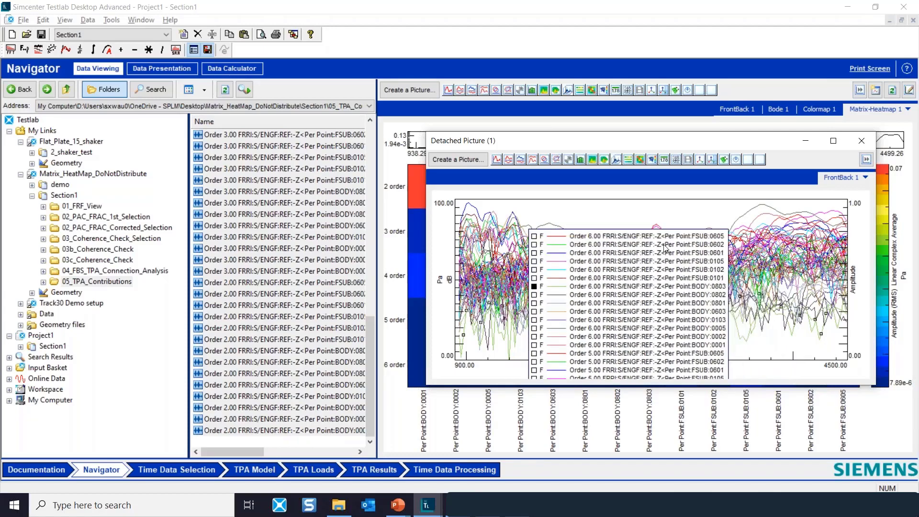
Step: Minimize the detached picture window, keeping its data and pictures
{"action": "left_click", "coordinate": [869, 141]}
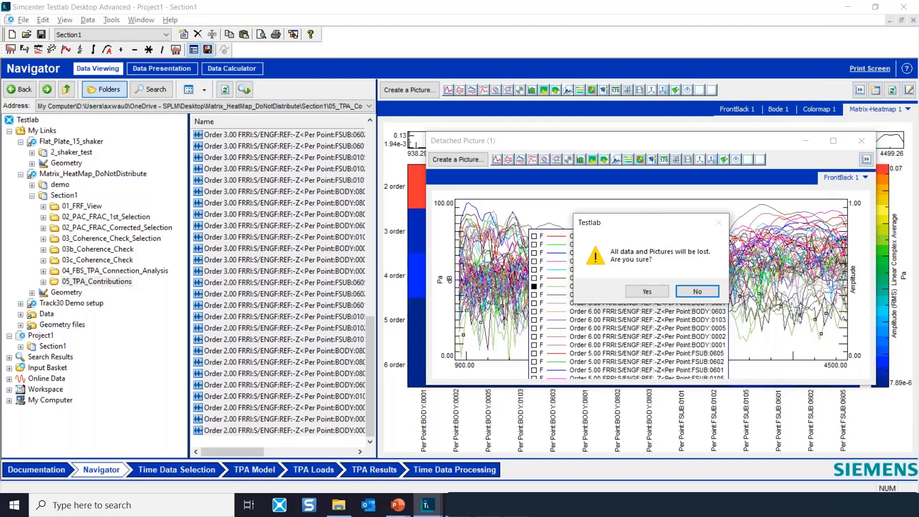
{"action": "left_click", "coordinate": [702, 294]}
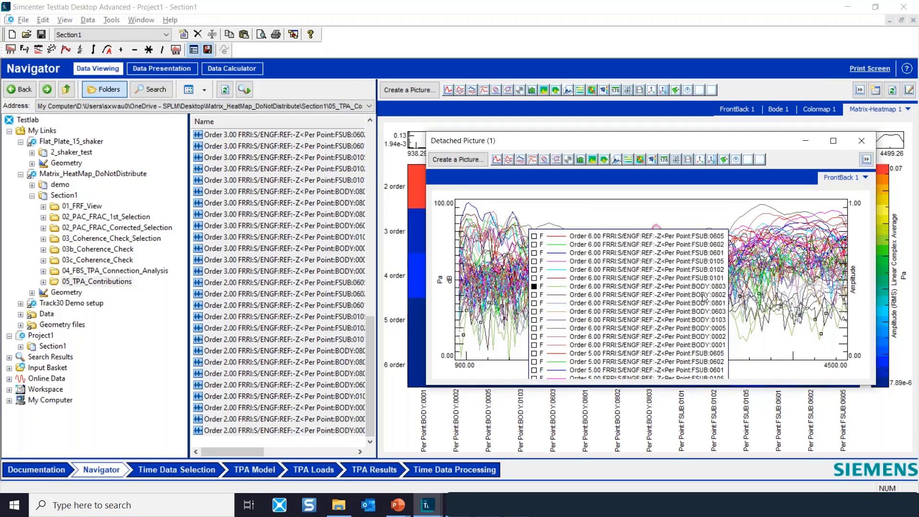
{"action": "left_click", "coordinate": [806, 141]}
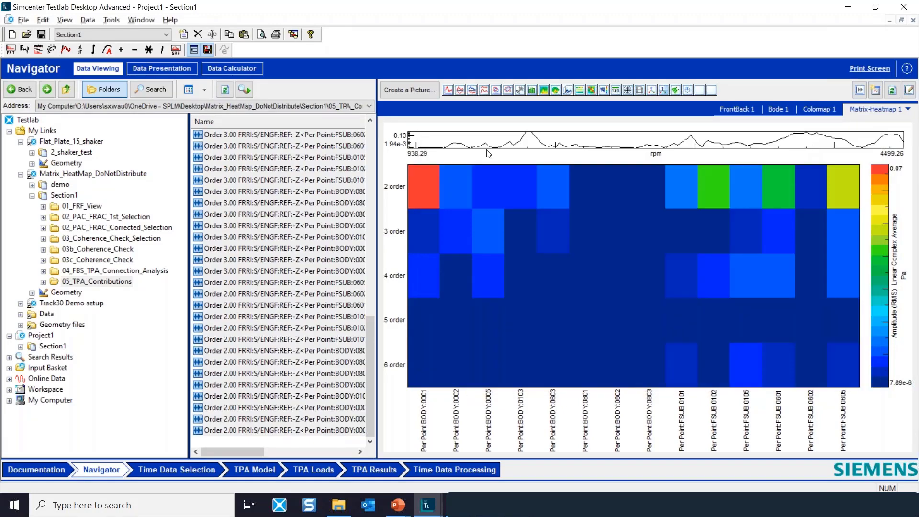
Step: Add a Range cursor to the matrix heatmap, placing it over about 1672–1995 rpm and finally over about 3541–3864 rpm
{"action": "right_click", "coordinate": [560, 137]}
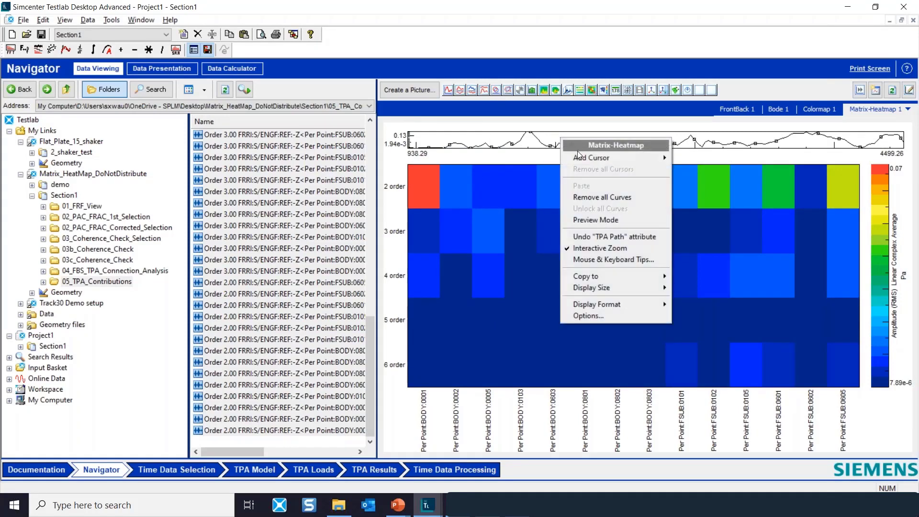
{"action": "mouse_move", "coordinate": [612, 160]}
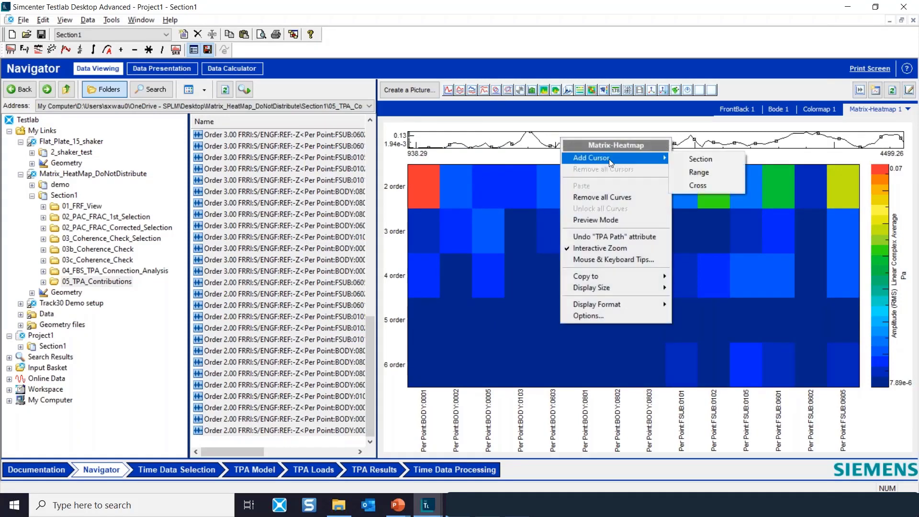
{"action": "left_click", "coordinate": [728, 173]}
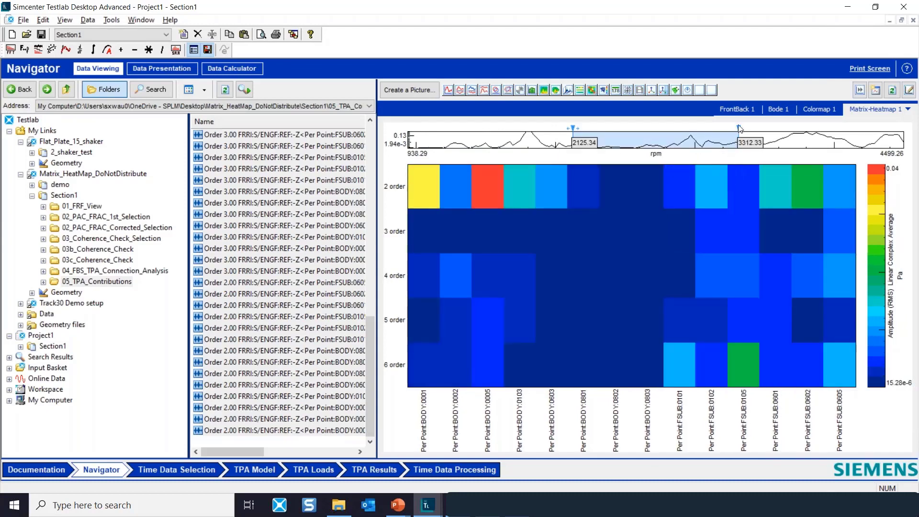
{"action": "left_click_drag", "start_coordinate": [739, 129], "coordinate": [510, 139]}
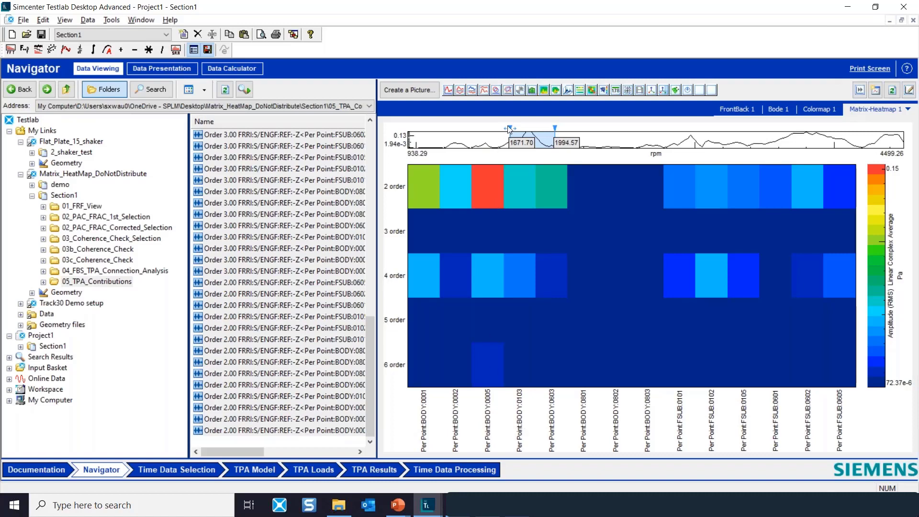
{"action": "left_click_drag", "start_coordinate": [510, 138], "coordinate": [771, 149]}
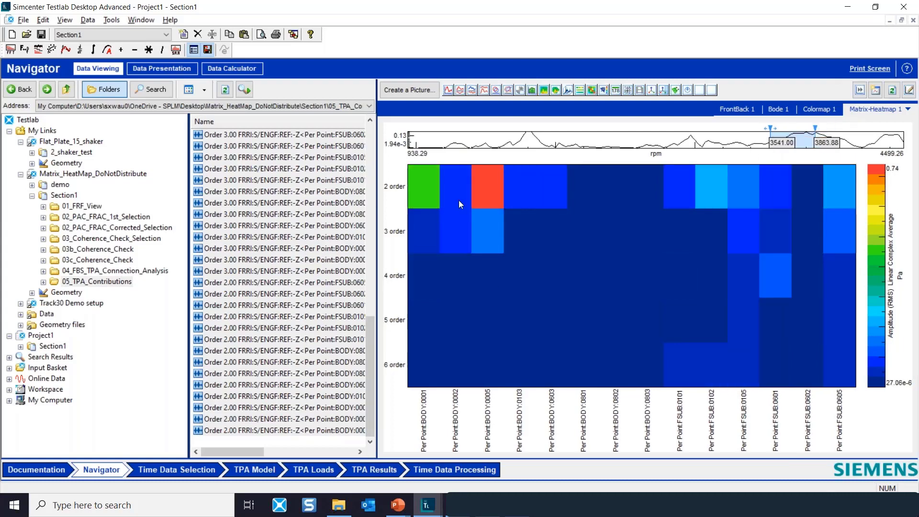
Step: Remove all curves from the matrix heatmap and plot all the FRFs from the 01_FRF_View folder in it
{"action": "right_click", "coordinate": [513, 332]}
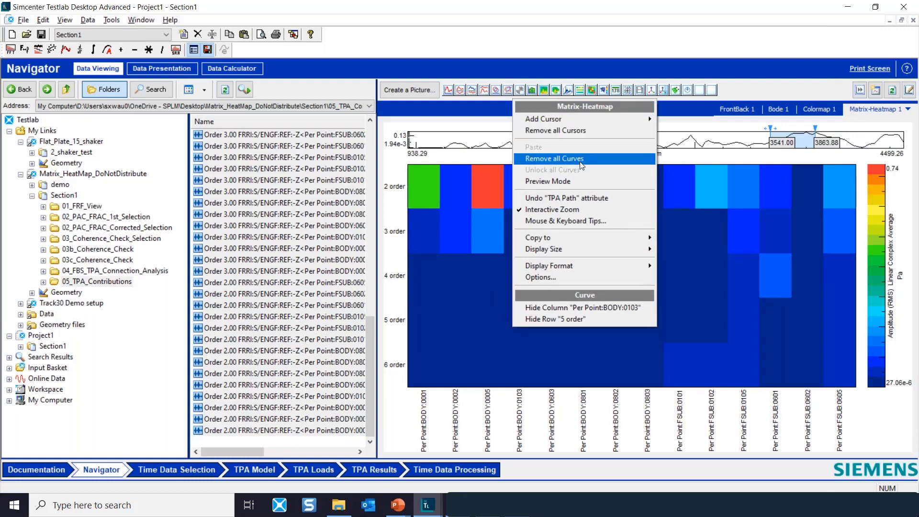
{"action": "left_click", "coordinate": [554, 158]}
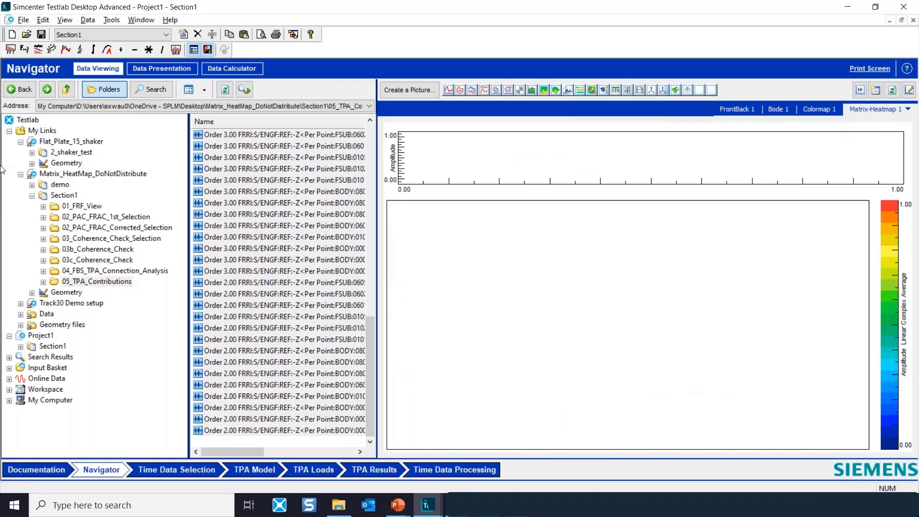
{"action": "left_click", "coordinate": [78, 206]}
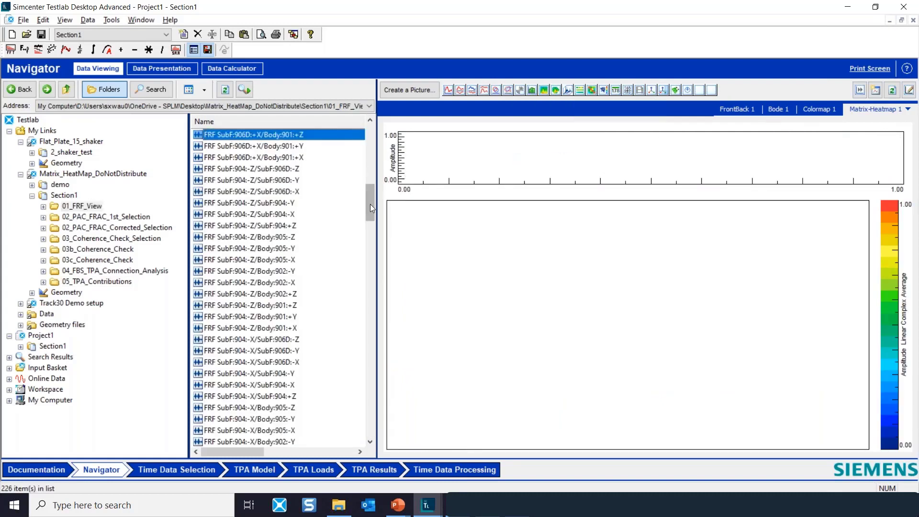
{"action": "left_click_drag", "start_coordinate": [370, 203], "coordinate": [370, 419]}
{"action": "left_click", "coordinate": [273, 146]}
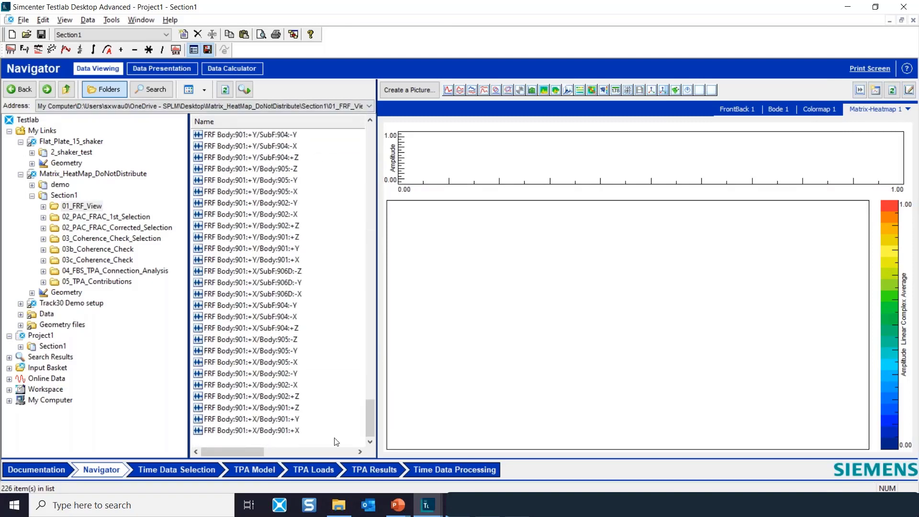
{"action": "left_click", "coordinate": [287, 431], "text": "shift"}
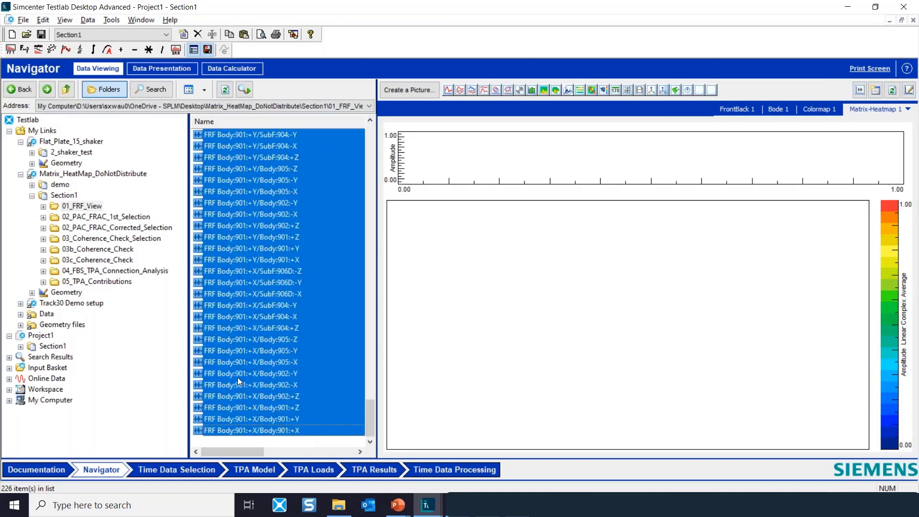
{"action": "left_click_drag", "start_coordinate": [238, 377], "coordinate": [451, 342]}
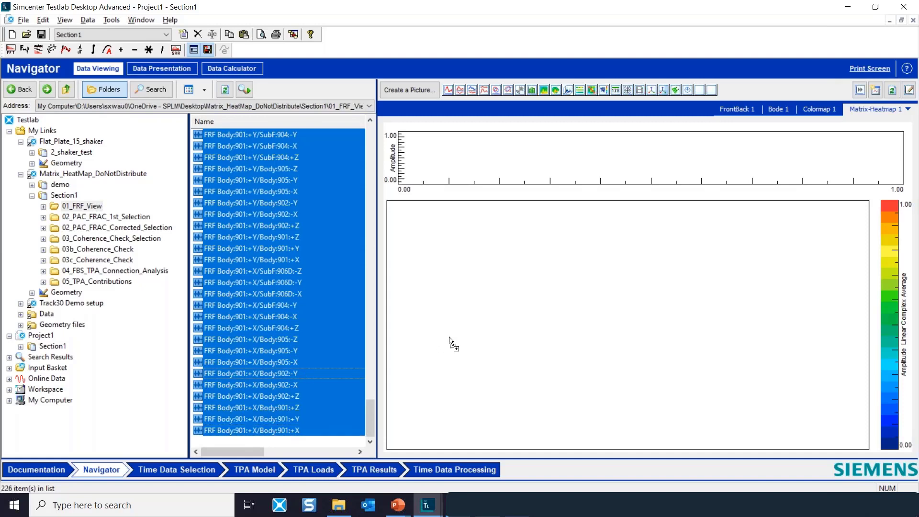
Step: Place the selected FRFs in the matrix heatmap, setting the row attribute to DOF Id and the column attribute to Reference DOF Id
{"action": "left_click_drag", "start_coordinate": [451, 342], "coordinate": [450, 340]}
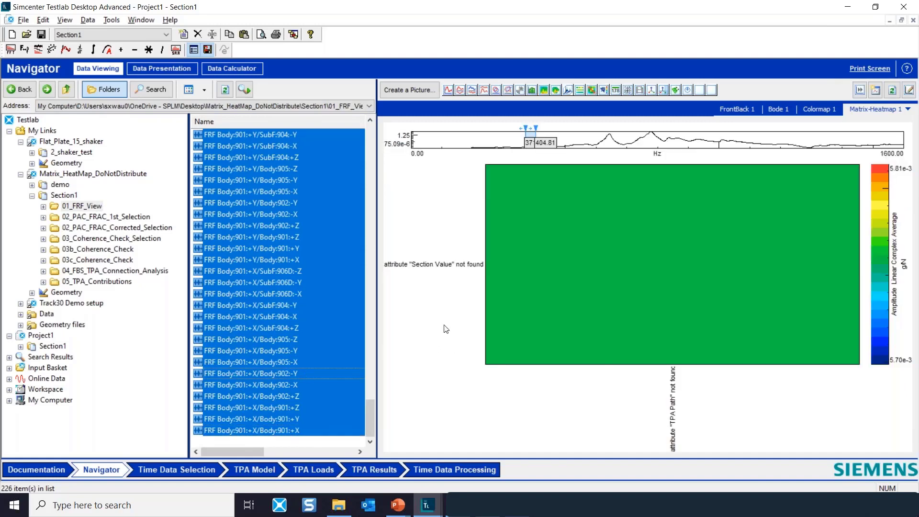
{"action": "right_click", "coordinate": [441, 264]}
{"action": "mouse_move", "coordinate": [485, 284]}
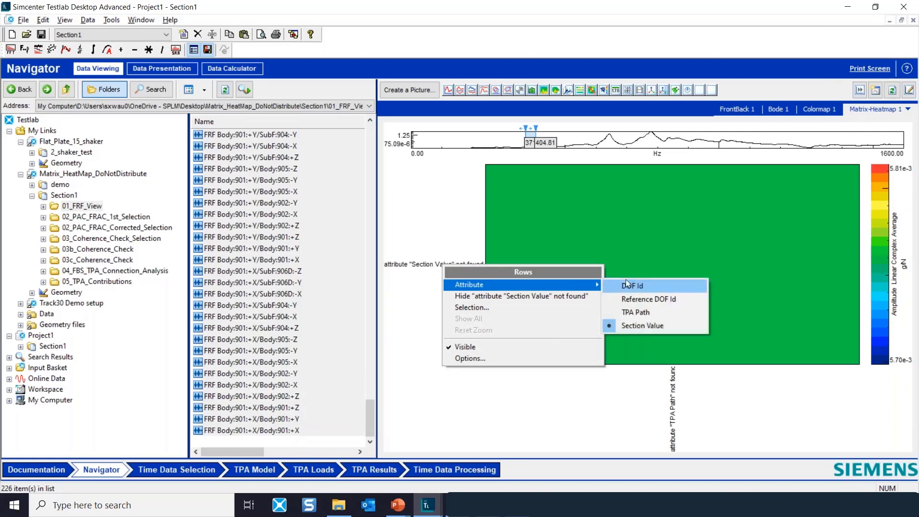
{"action": "left_click", "coordinate": [638, 288]}
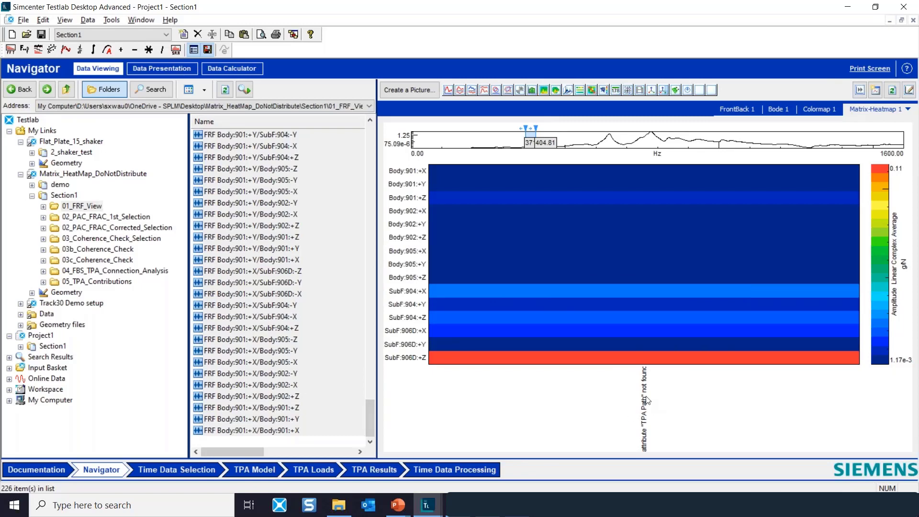
{"action": "right_click", "coordinate": [651, 383]}
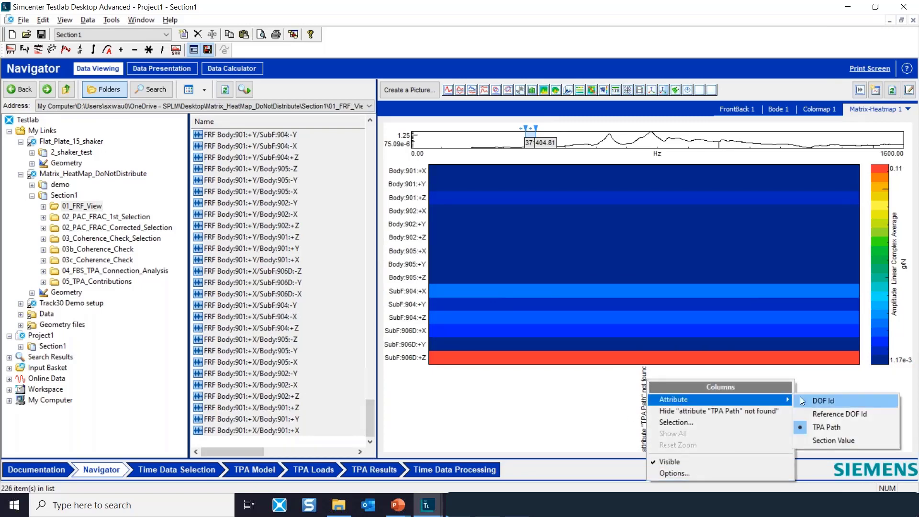
{"action": "left_click", "coordinate": [824, 413]}
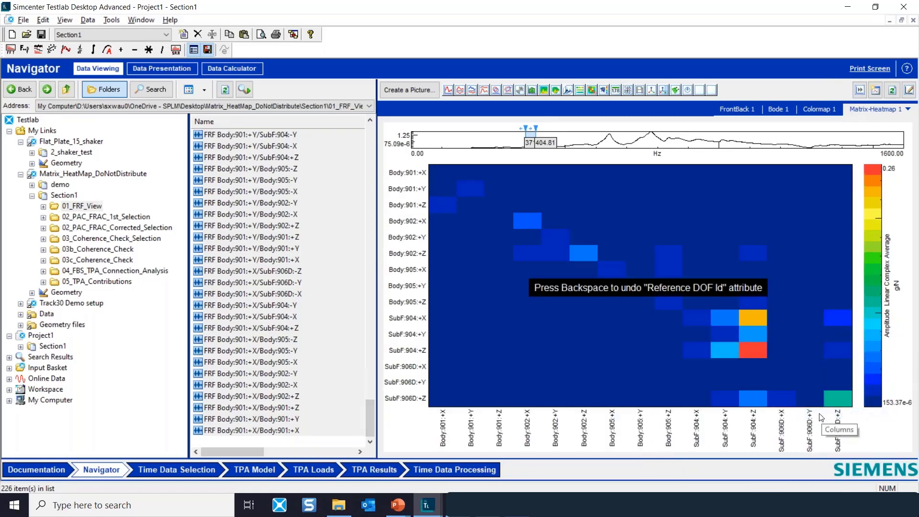
Step: Change the heatmap's processing metric to FRAC and remove the range cursor from the frequency plot
{"action": "right_click", "coordinate": [890, 289]}
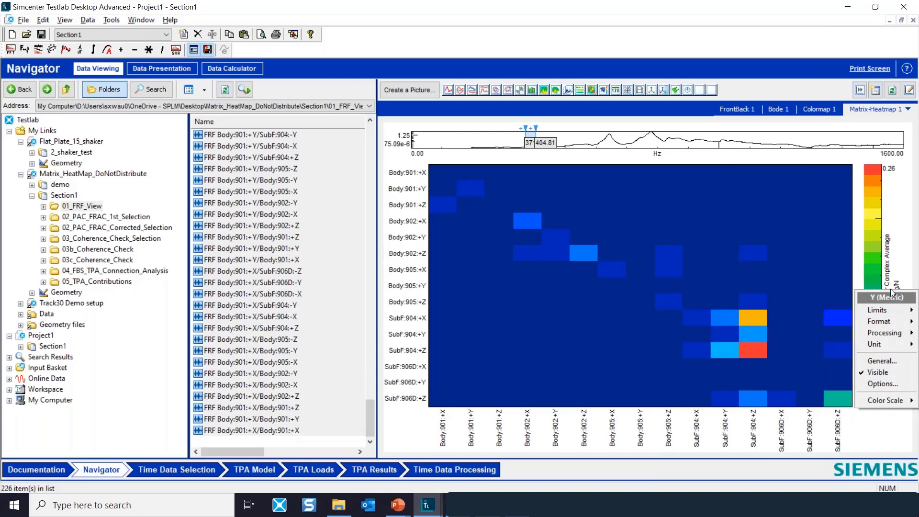
{"action": "mouse_move", "coordinate": [910, 335]}
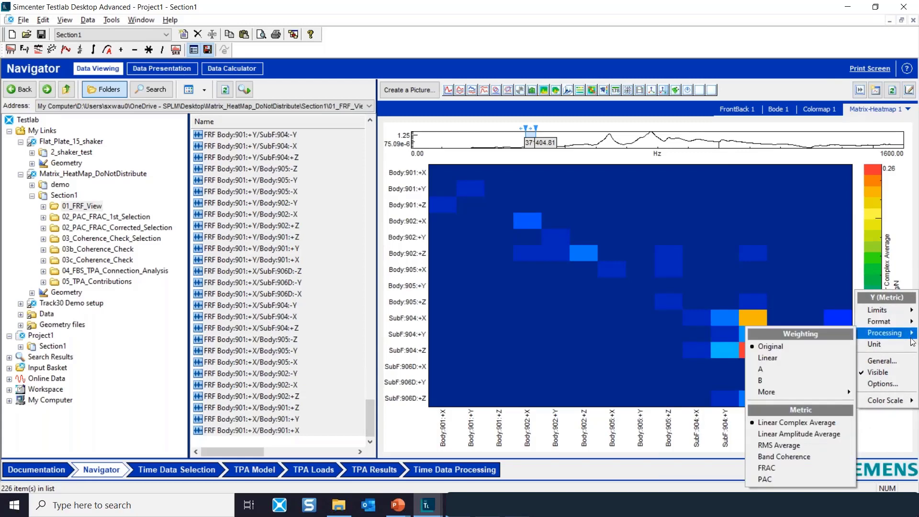
{"action": "left_click", "coordinate": [823, 471]}
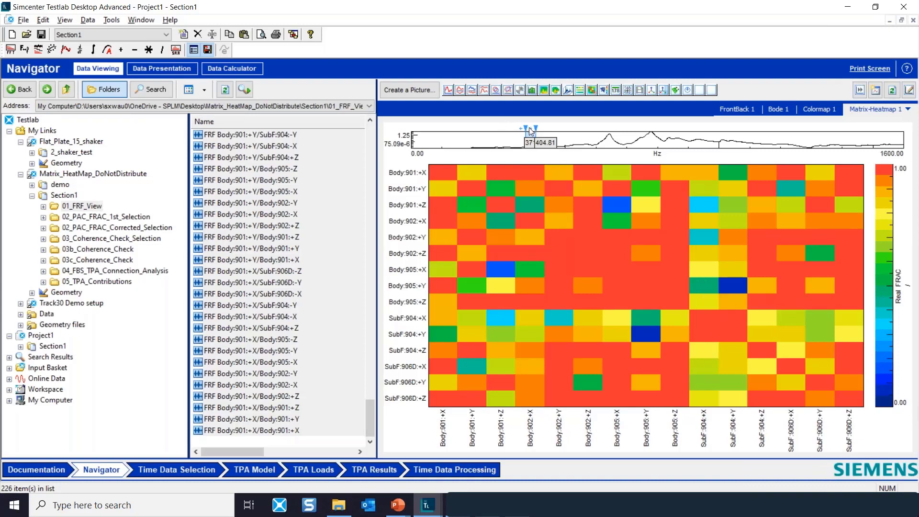
{"action": "right_click", "coordinate": [535, 128]}
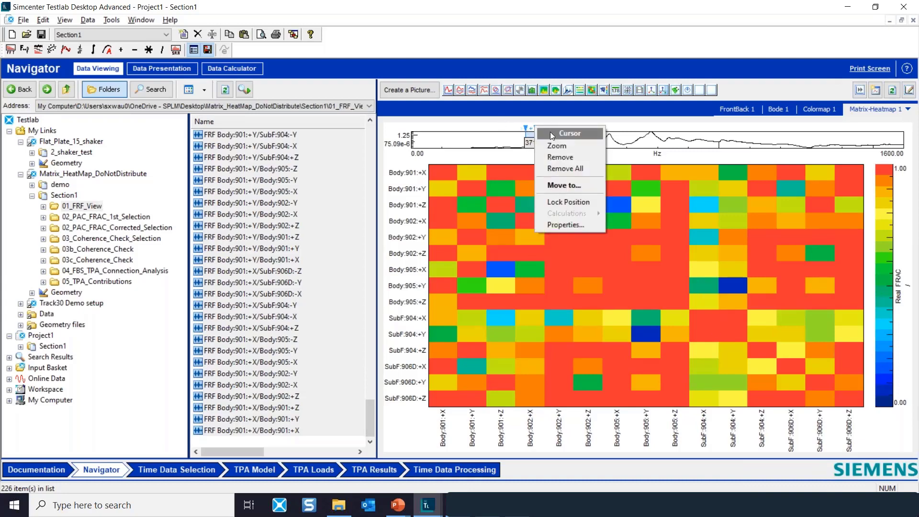
{"action": "left_click", "coordinate": [567, 156]}
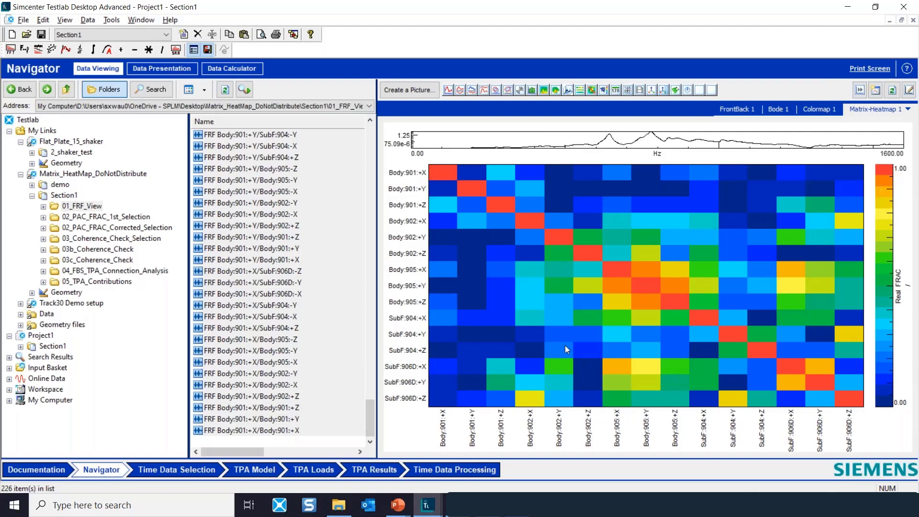
Step: Open a new detached picture window beside the heatmap and create a FrontBack plot in it
{"action": "mouse_move", "coordinate": [565, 362]}
{"action": "left_click", "coordinate": [876, 90]}
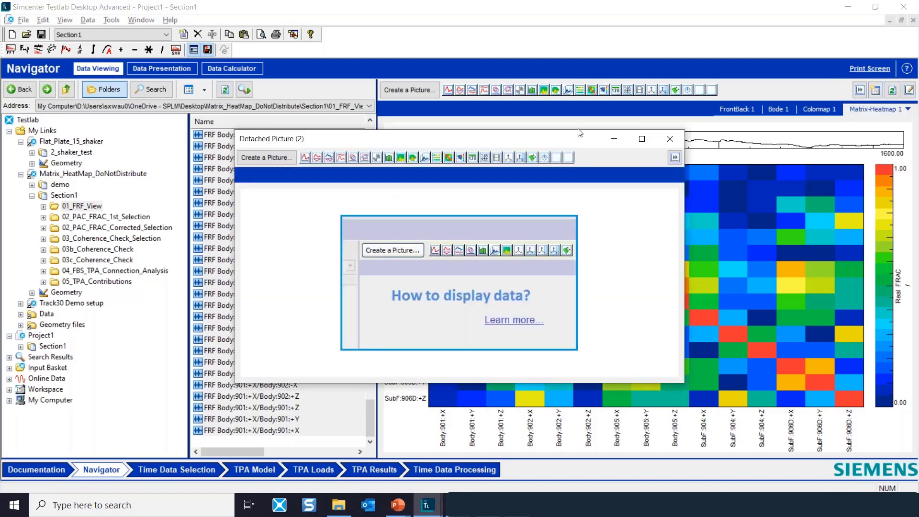
{"action": "left_click_drag", "start_coordinate": [580, 140], "coordinate": [336, 160]}
{"action": "left_click", "coordinate": [175, 173]}
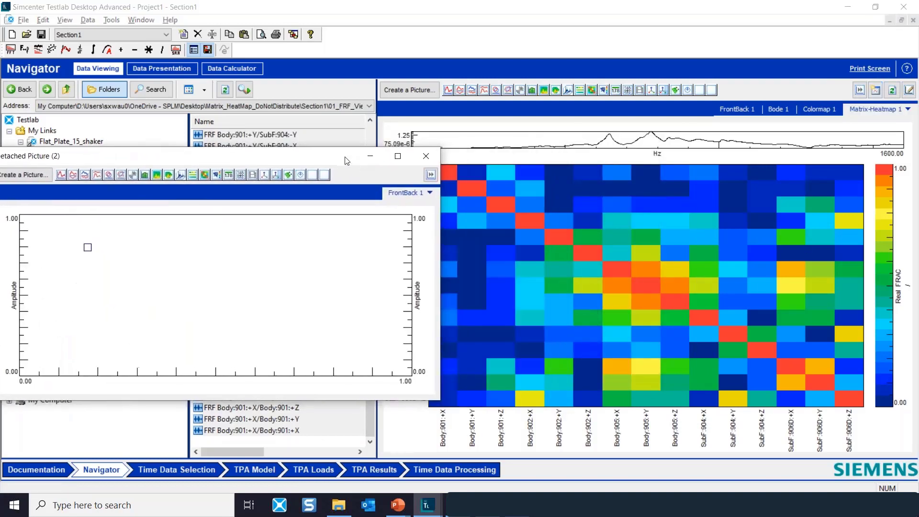
Step: Add a Cross cursor to the matrix heatmap and place it on column Body:905:+X, row SubF:906D:+X
{"action": "right_click", "coordinate": [651, 367]}
{"action": "mouse_move", "coordinate": [790, 159]}
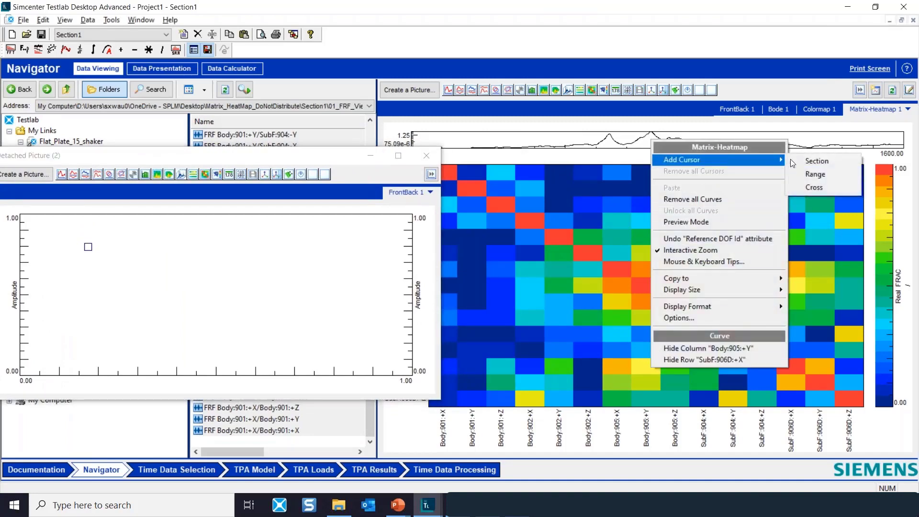
{"action": "left_click", "coordinate": [823, 185]}
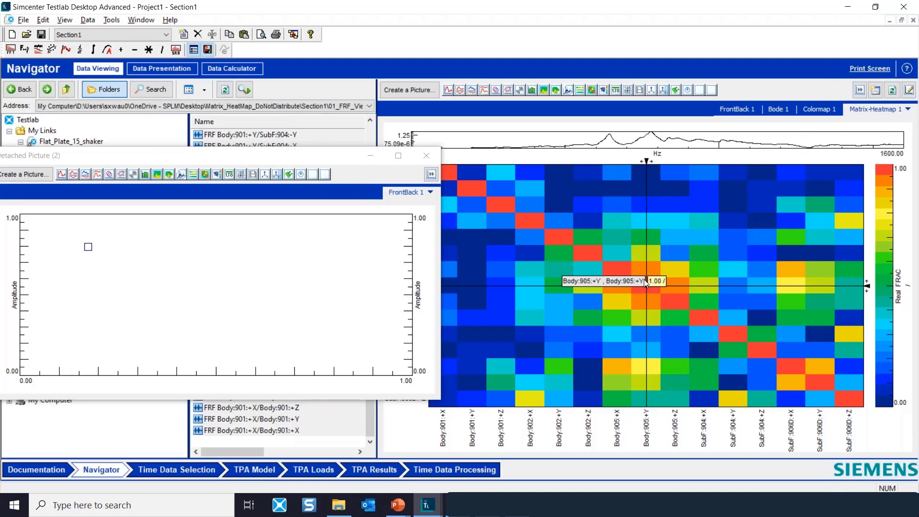
{"action": "left_click_drag", "start_coordinate": [644, 280], "coordinate": [620, 368]}
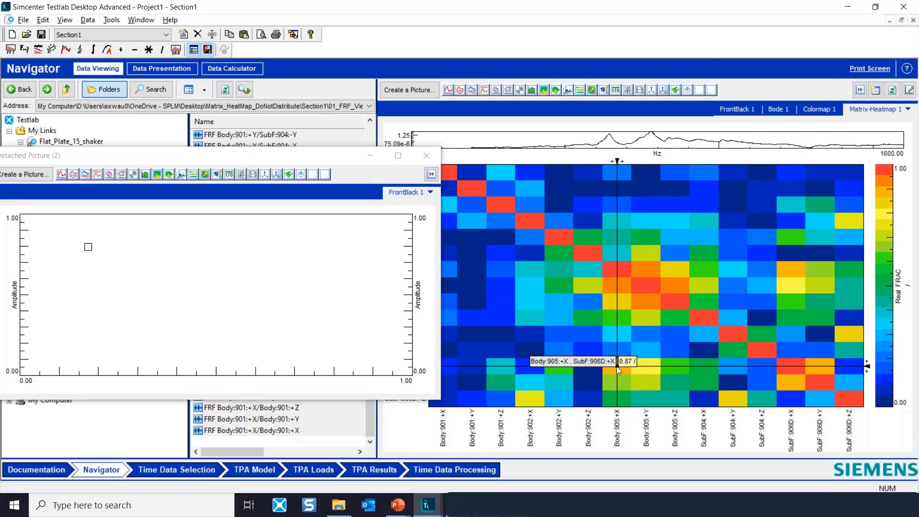
Step: Plot the cross cursor's Block and Reciprocal Block processing results in the detached FrontBack plot and close the Cursor Processing window
{"action": "right_click", "coordinate": [616, 366]}
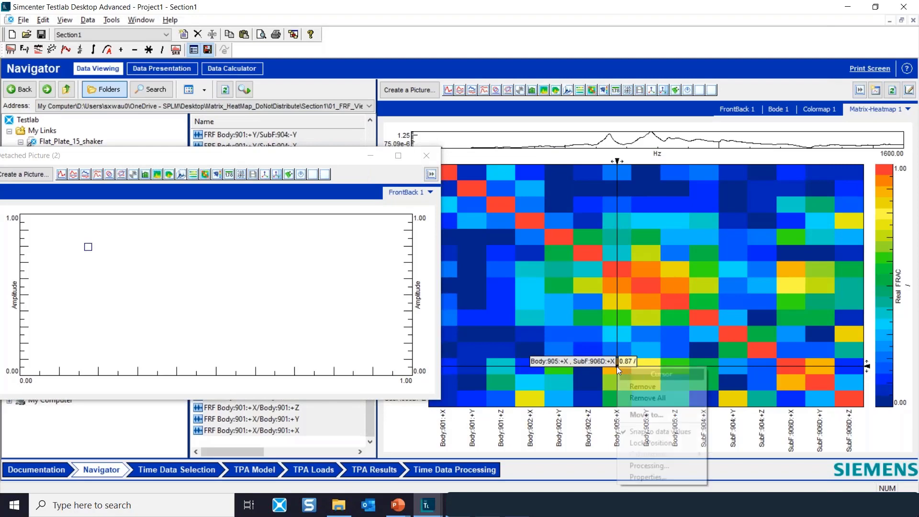
{"action": "left_click", "coordinate": [650, 467]}
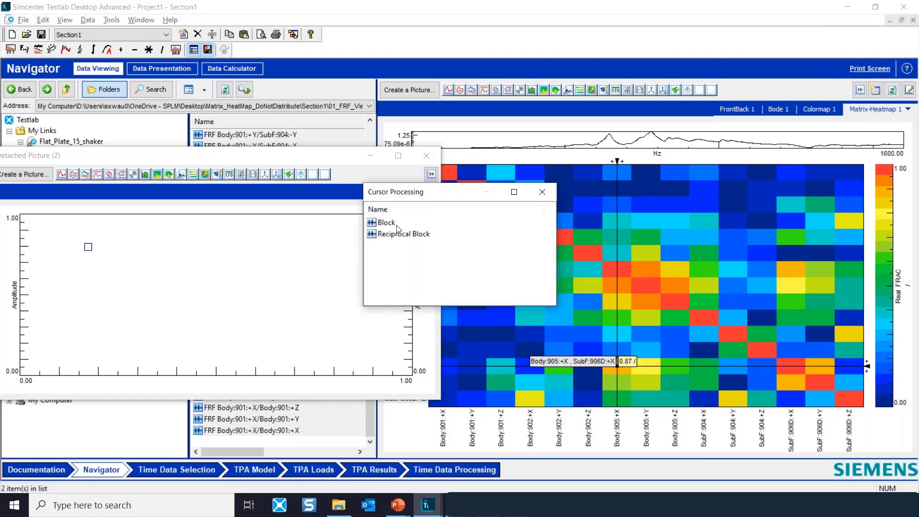
{"action": "left_click", "coordinate": [396, 225]}
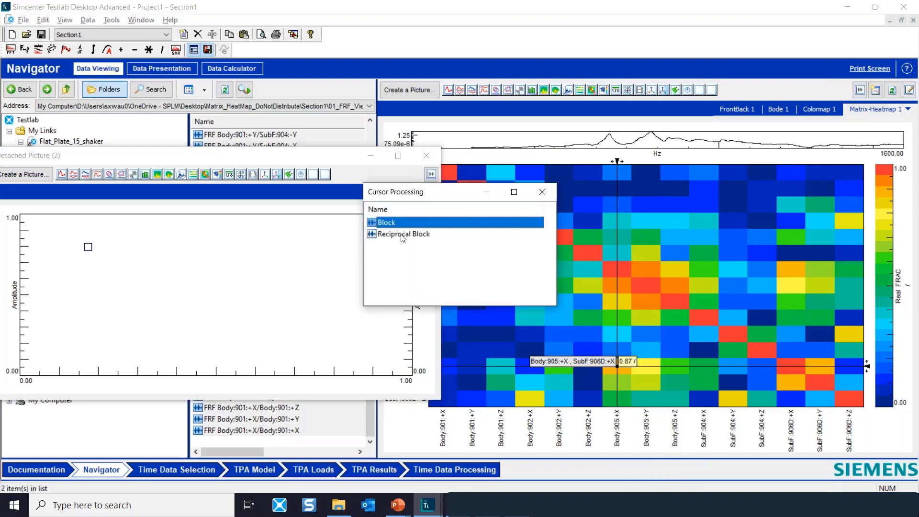
{"action": "left_click", "coordinate": [402, 234], "text": "ctrl"}
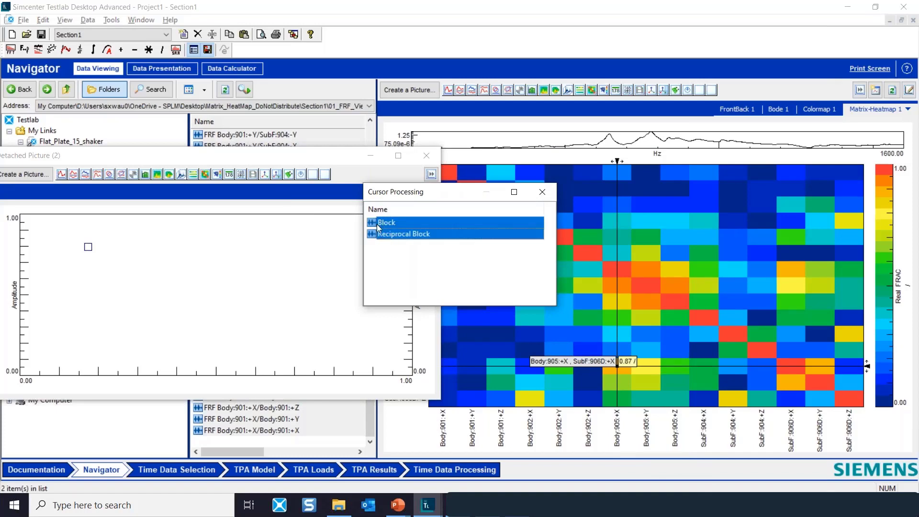
{"action": "left_click_drag", "start_coordinate": [377, 224], "coordinate": [142, 283]}
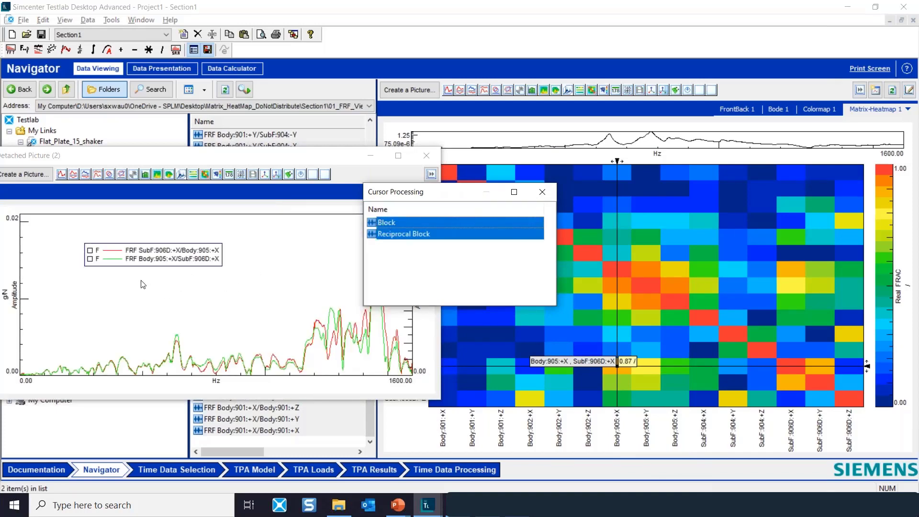
{"action": "left_click", "coordinate": [542, 191]}
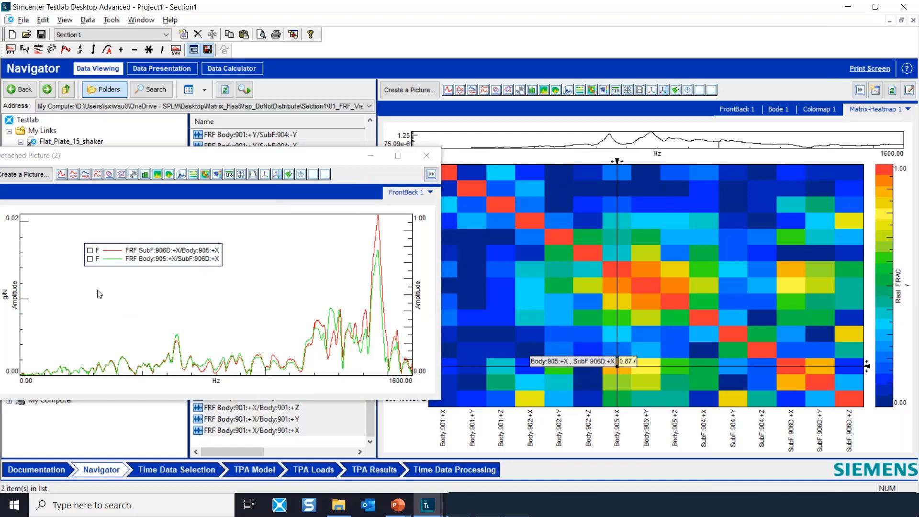
Step: Switch the detached plot's front Y axis to dB/Level and move the FRF legend to the plot's lower right corner
{"action": "right_click", "coordinate": [9, 296]}
{"action": "mouse_move", "coordinate": [30, 329]}
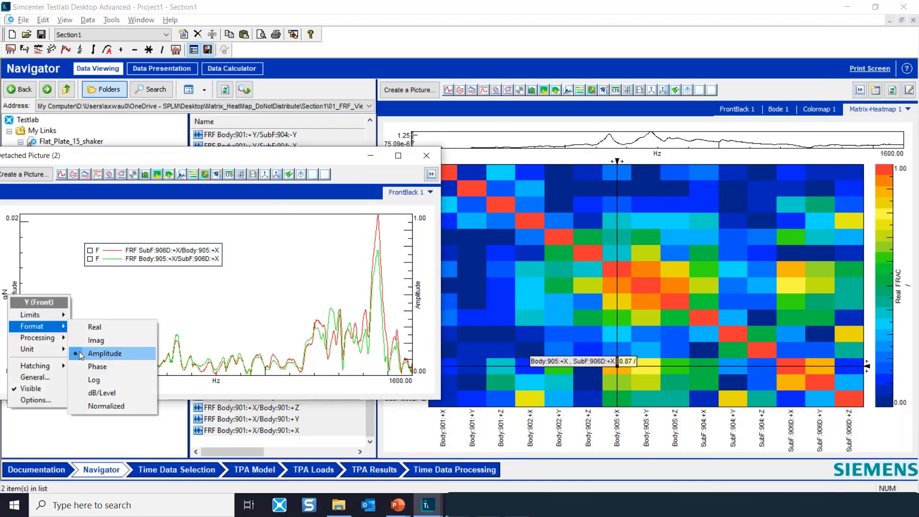
{"action": "left_click", "coordinate": [189, 396]}
{"action": "left_click_drag", "start_coordinate": [172, 247], "coordinate": [380, 358]}
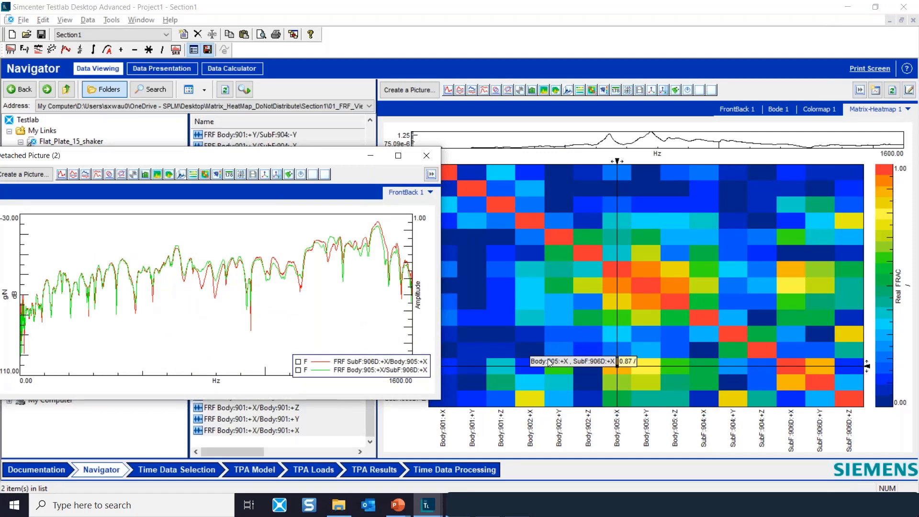
Step: Move the cross cursor to row SubF:904:+Z in column Body:905:+X and add a Range cursor to the heatmap's frequency plot
{"action": "left_click_drag", "start_coordinate": [618, 366], "coordinate": [618, 354]}
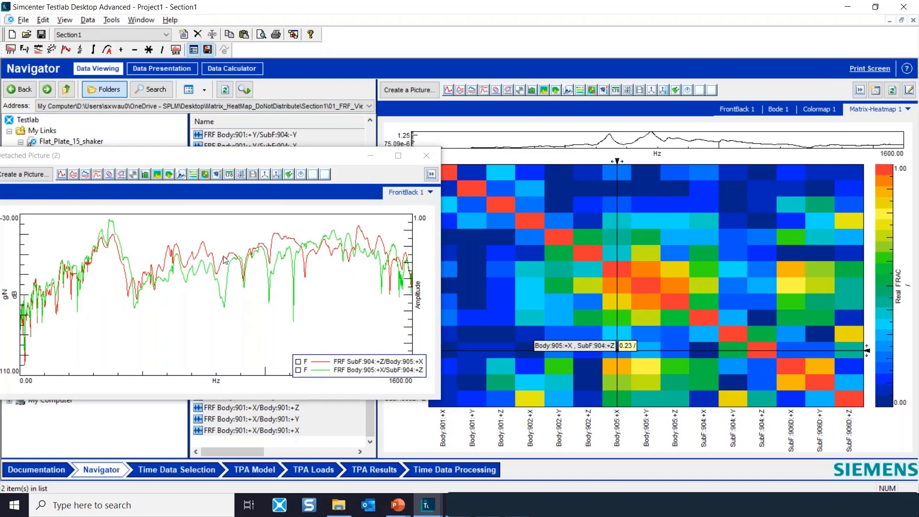
{"action": "right_click", "coordinate": [522, 139]}
{"action": "mouse_move", "coordinate": [538, 156]}
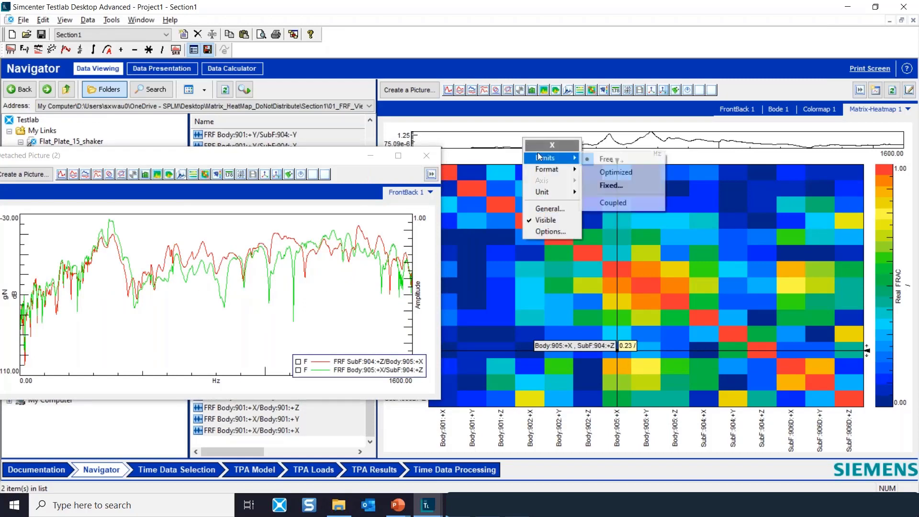
{"action": "right_click", "coordinate": [496, 140]}
{"action": "mouse_move", "coordinate": [548, 161]}
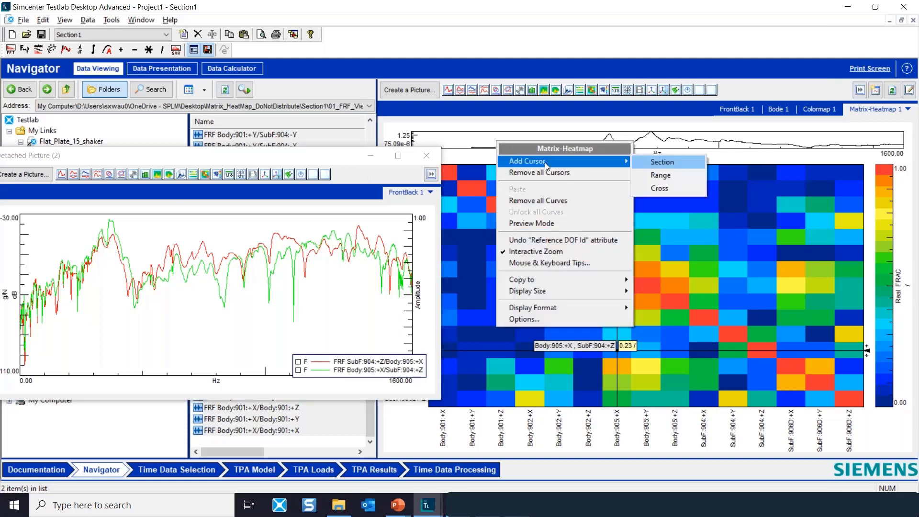
{"action": "left_click", "coordinate": [662, 176]}
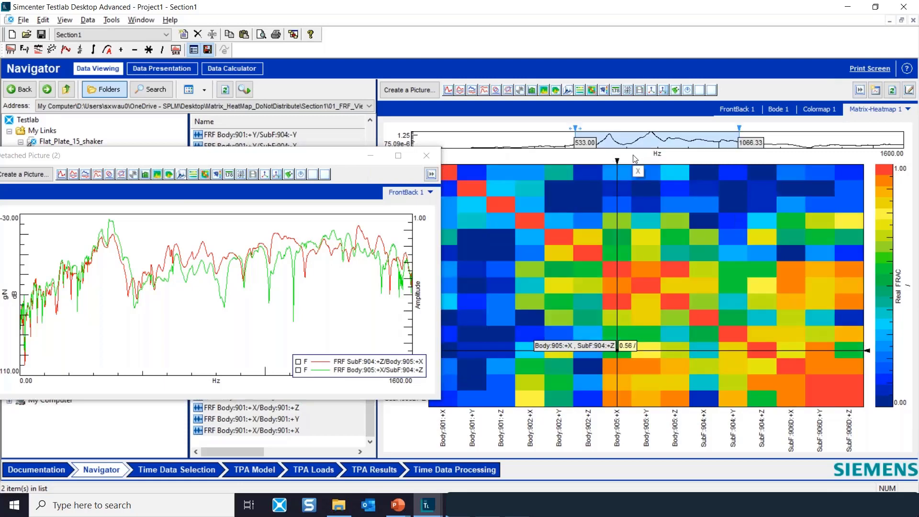
Step: Narrow the range cursor to about 607–883 Hz and extend its upper bound to about 1048 Hz
{"action": "left_click_drag", "start_coordinate": [739, 131], "coordinate": [660, 131]}
{"action": "left_click_drag", "start_coordinate": [571, 138], "coordinate": [600, 137]}
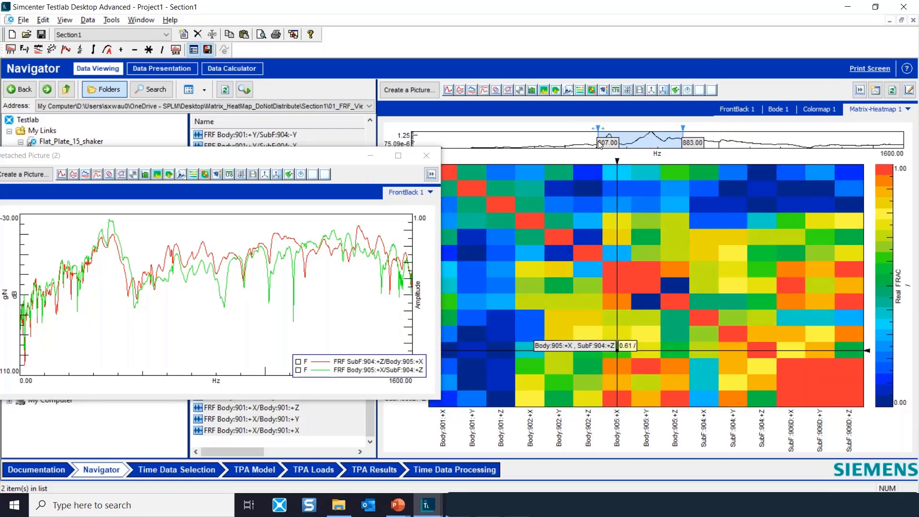
{"action": "left_click_drag", "start_coordinate": [684, 129], "coordinate": [734, 128]}
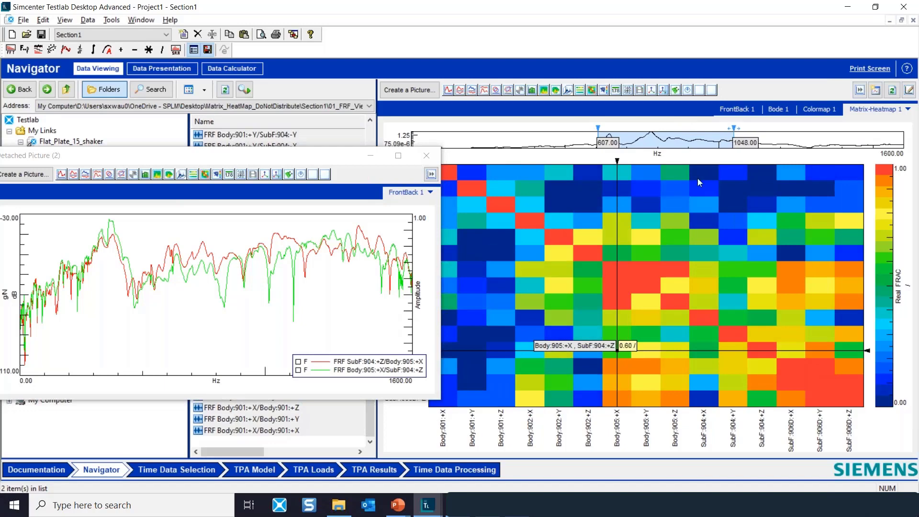
Step: Close the detached picture window containing the reciprocal FRF comparison
{"action": "left_click", "coordinate": [430, 158]}
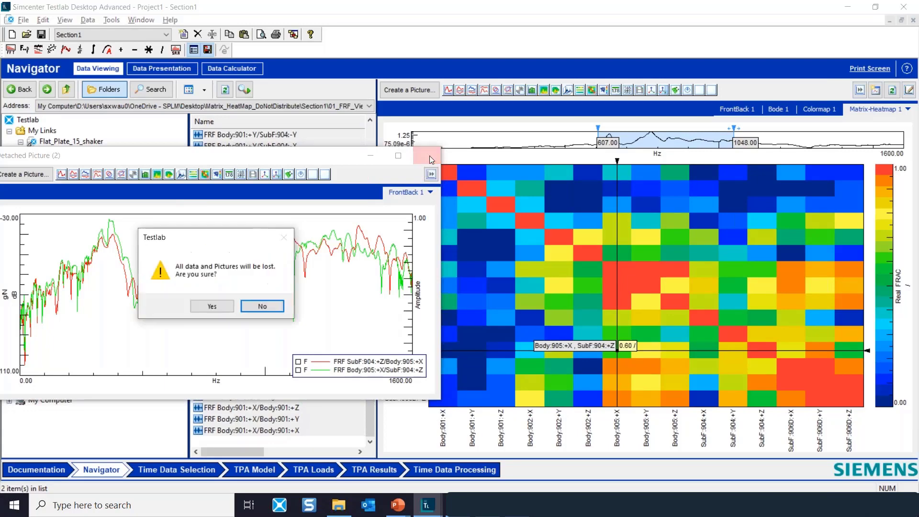